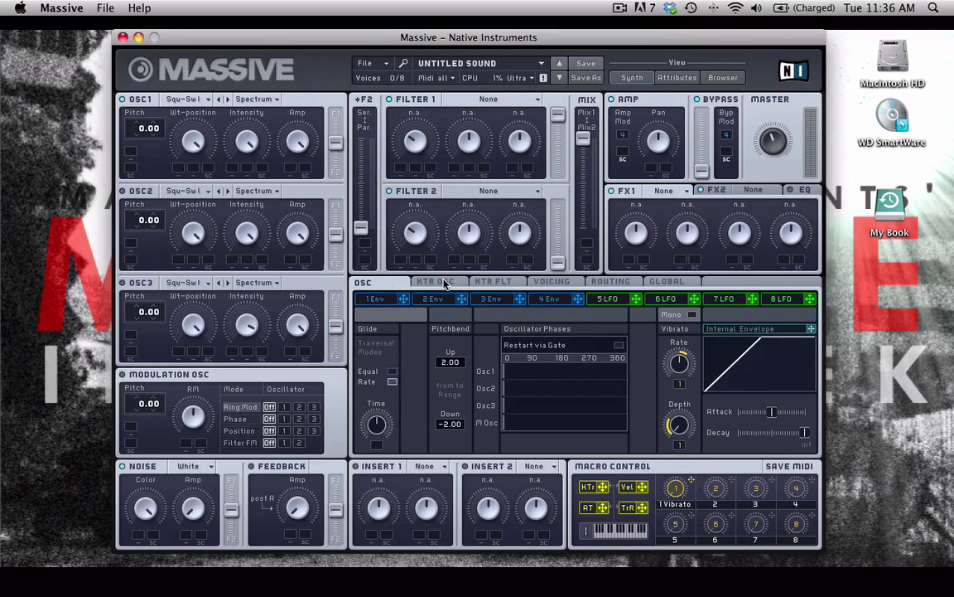
# - In the oscillator keytracking settings, assign OSC 1 to the User curve and move its middle breakpoint to about key 82, level 83
pyautogui.click(445, 284)
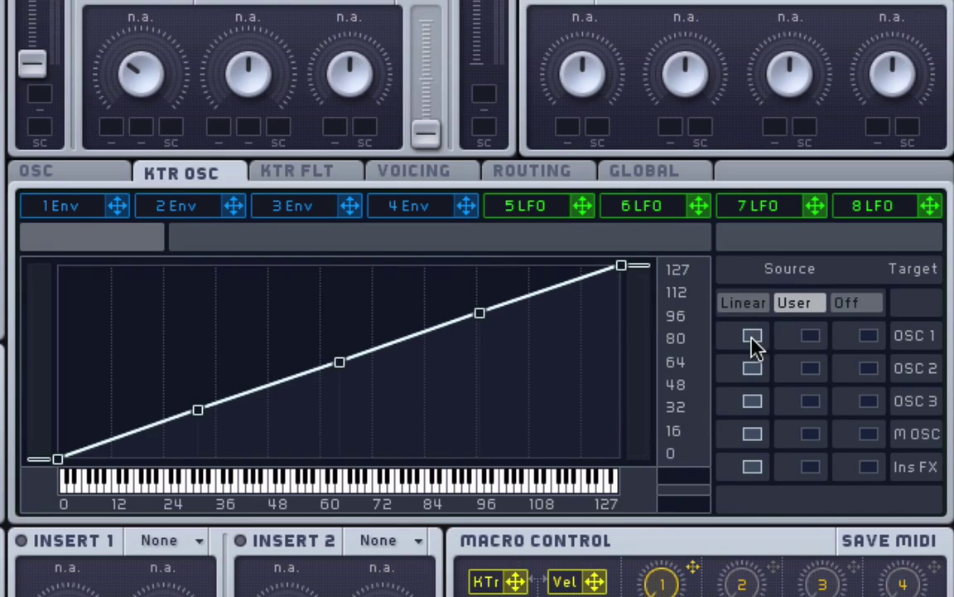
pyautogui.click(811, 336)
pyautogui.moveTo(340, 365)
pyautogui.mouseDown()
pyautogui.moveTo(406, 391)
pyautogui.moveTo(308, 280)
pyautogui.moveTo(217, 341)
pyautogui.moveTo(366, 420)
pyautogui.moveTo(447, 390)
pyautogui.moveTo(381, 297)
pyautogui.moveTo(296, 285)
pyautogui.moveTo(240, 307)
pyautogui.moveTo(370, 297)
pyautogui.moveTo(414, 330)
pyautogui.moveTo(479, 347)
pyautogui.moveTo(423, 336)
pyautogui.mouseUp()
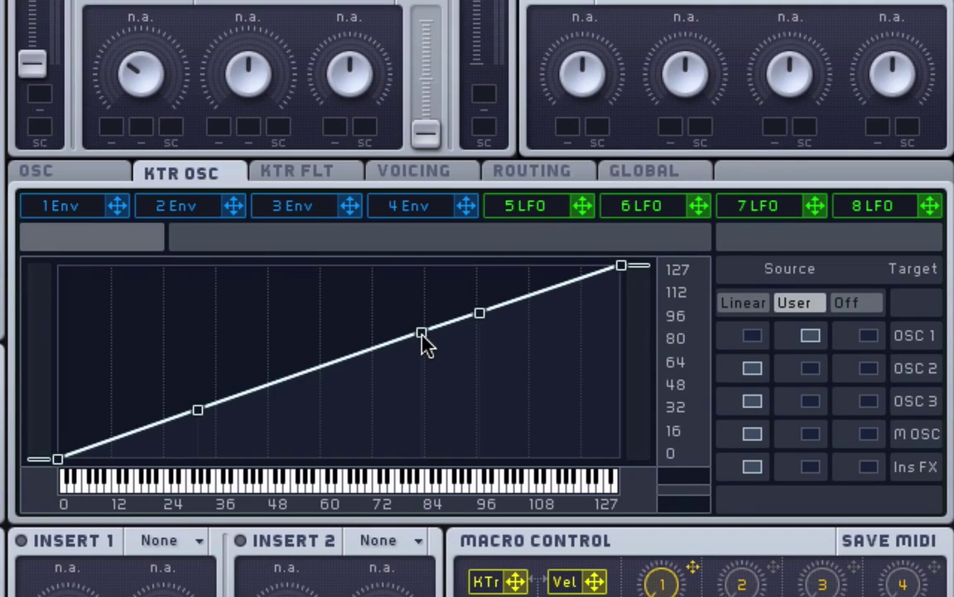
# - Flatten the User curve to the middle breakpoint's level, and set its start to 0 and its end to 127
pyautogui.click(423, 335)
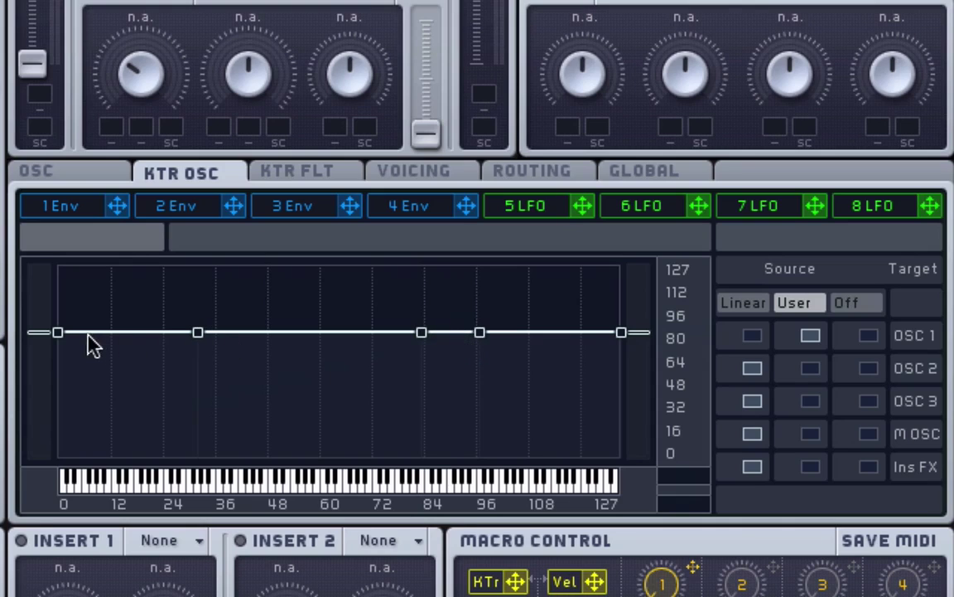
pyautogui.moveTo(638, 334)
pyautogui.mouseDown()
pyautogui.moveTo(639, 318)
pyautogui.moveTo(638, 334)
pyautogui.mouseUp()
pyautogui.moveTo(57, 333); pyautogui.dragTo(75, 488)
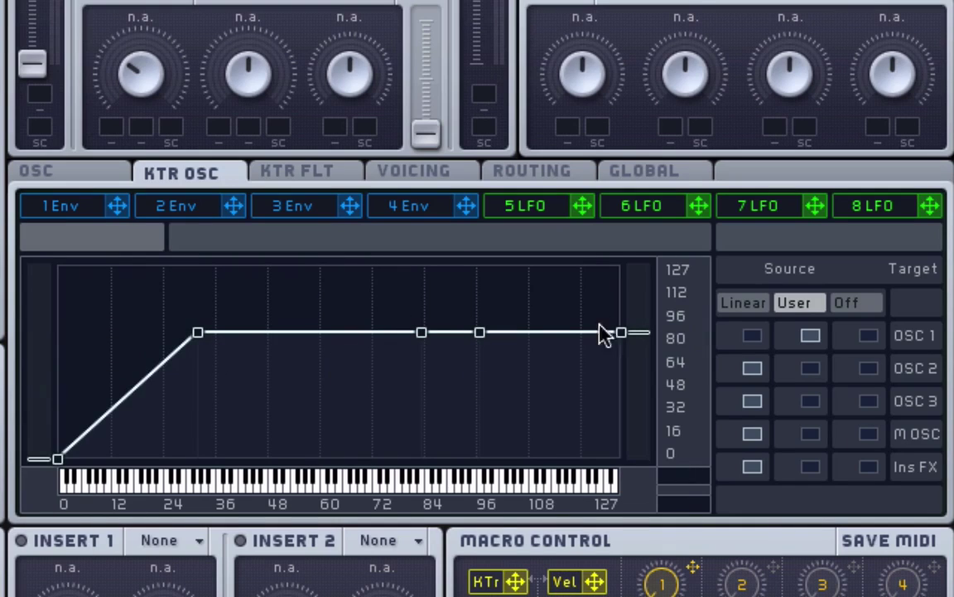
pyautogui.moveTo(639, 335); pyautogui.dragTo(629, 266)
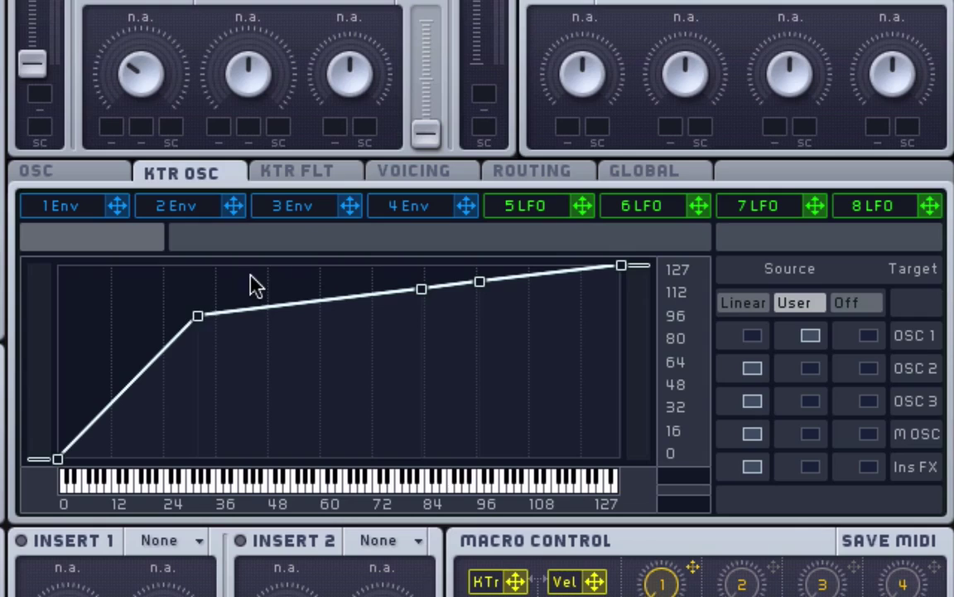
# - Flatten the User curve to the second breakpoint's level, and return the end points to levels 0 and 127
pyautogui.doubleClick(199, 318)
pyautogui.moveTo(57, 316); pyautogui.dragTo(43, 505)
pyautogui.moveTo(621, 318); pyautogui.dragTo(631, 229)
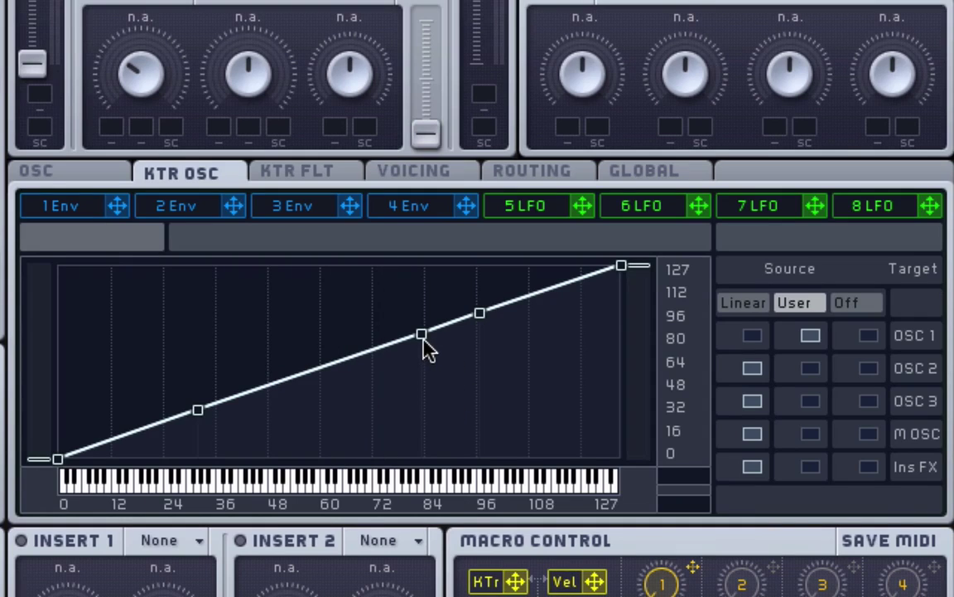
# - Move the User curve's middle breakpoint to about key 60, level 68, and the fourth breakpoint to about key 89, level 0
pyautogui.moveTo(419, 335); pyautogui.dragTo(328, 359)
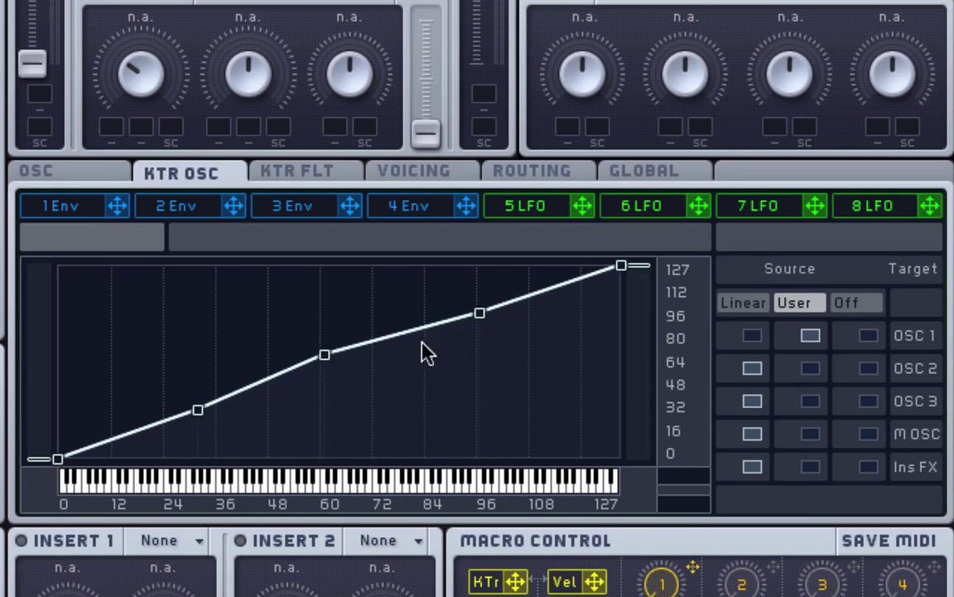
pyautogui.moveTo(481, 325); pyautogui.dragTo(460, 481)
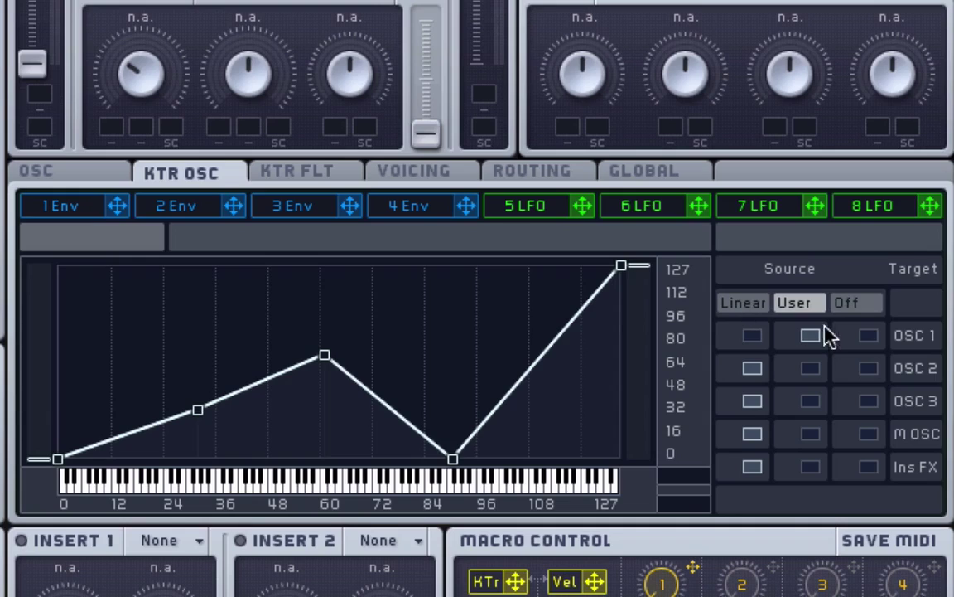
# - Switch OSC 1 keytracking off and back to User, and assign OSC 2, OSC 3, M OSC and Ins FX to User as well
pyautogui.click(869, 337)
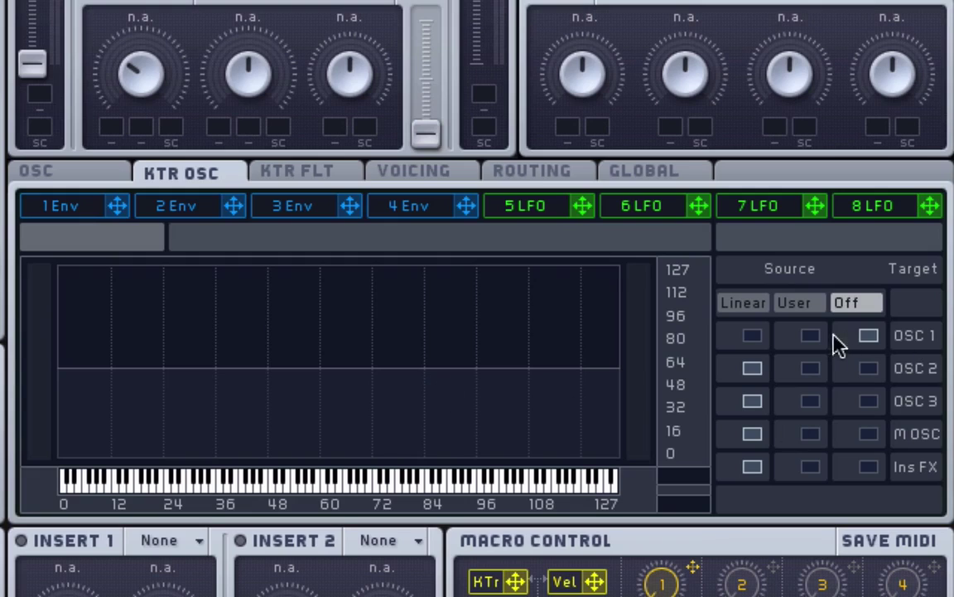
pyautogui.click(810, 336)
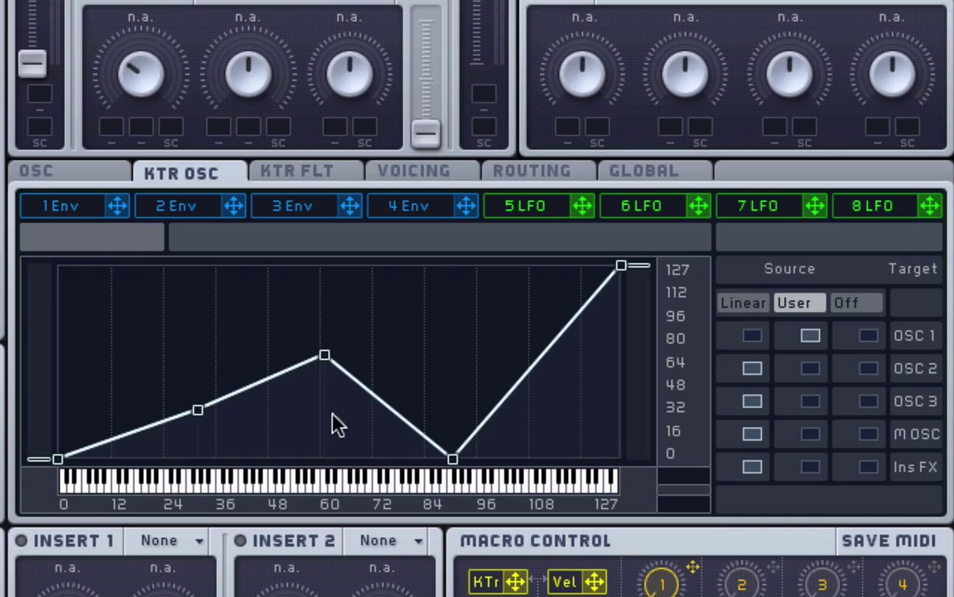
pyautogui.click(808, 368)
pyautogui.click(809, 401)
pyautogui.click(811, 434)
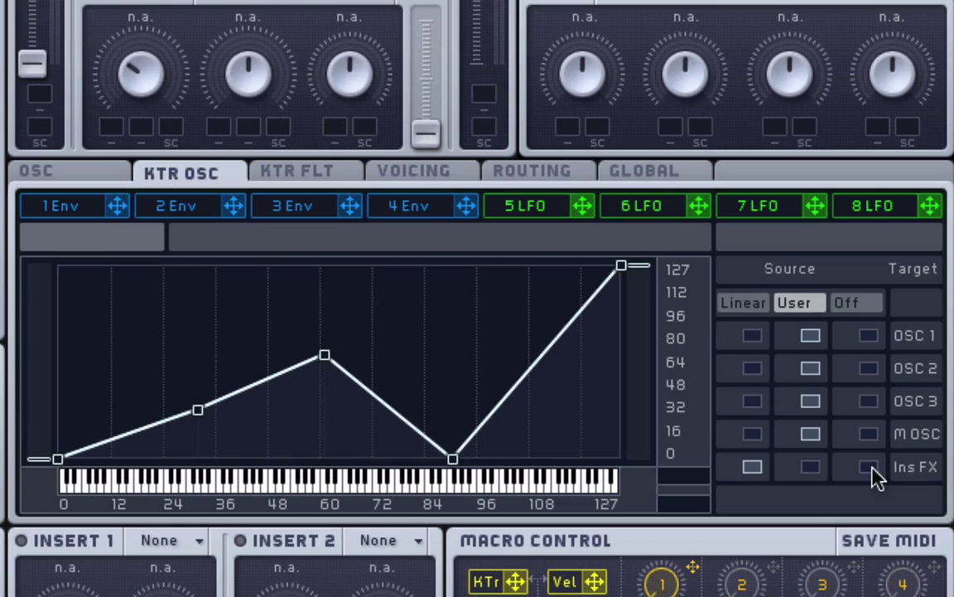
pyautogui.click(812, 469)
# - Set the keytracking source to Linear for OSC 1, OSC 2, OSC 3, M OSC and Ins FX
pyautogui.click(752, 337)
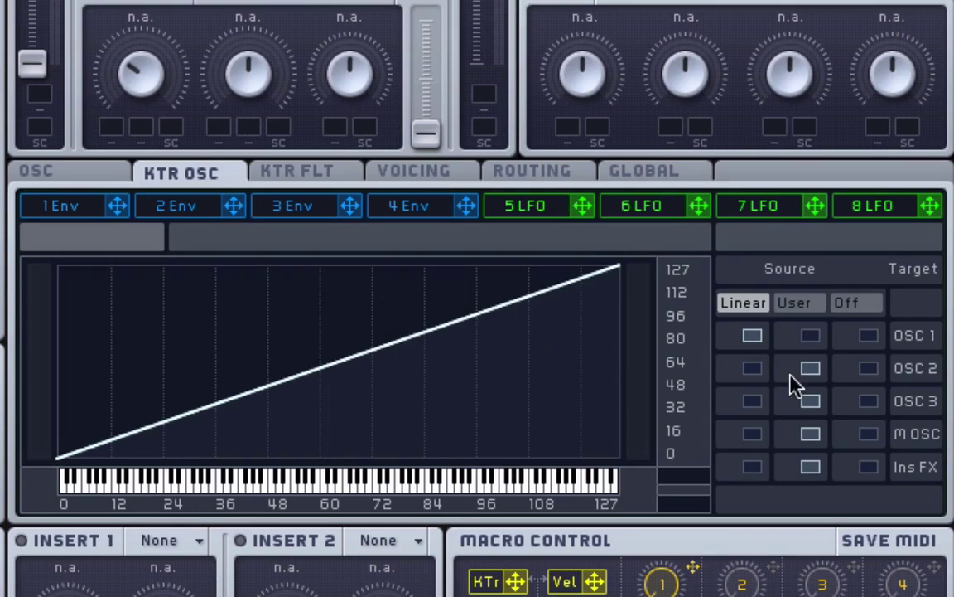
pyautogui.click(754, 370)
pyautogui.click(755, 401)
pyautogui.click(753, 434)
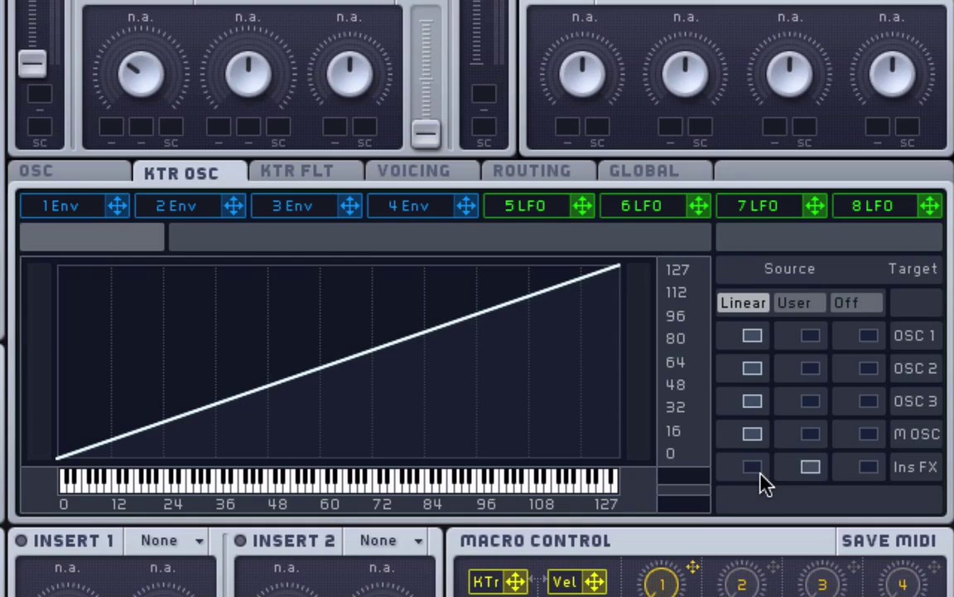
pyautogui.click(754, 467)
# - Assign OSC 1 to User and reshape the curve with breakpoints at about key 32, level 39; key 63, level 20; and key 75, level 107
pyautogui.click(814, 339)
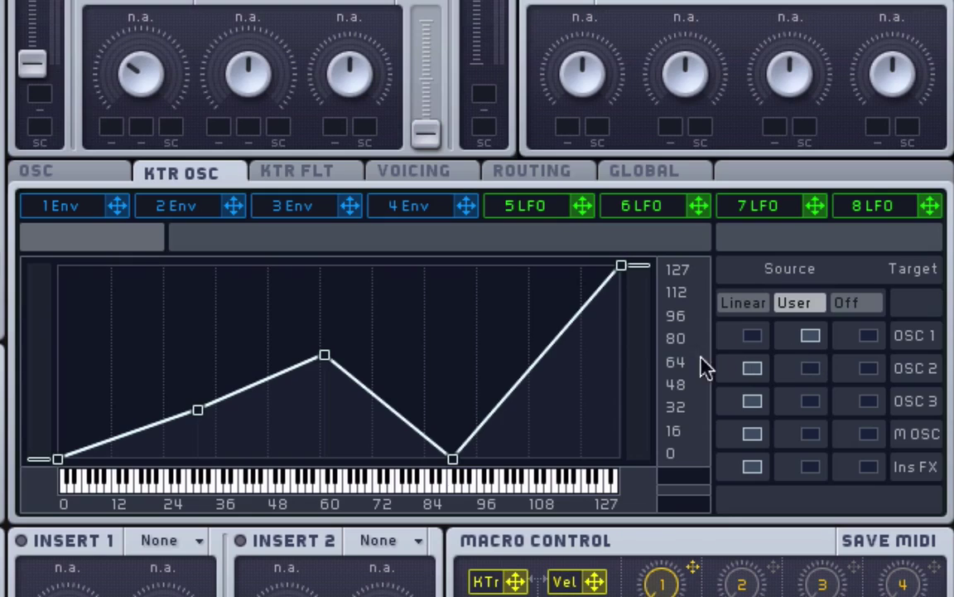
pyautogui.click(325, 358)
pyautogui.moveTo(323, 356); pyautogui.dragTo(338, 318)
pyautogui.moveTo(452, 456); pyautogui.dragTo(461, 240)
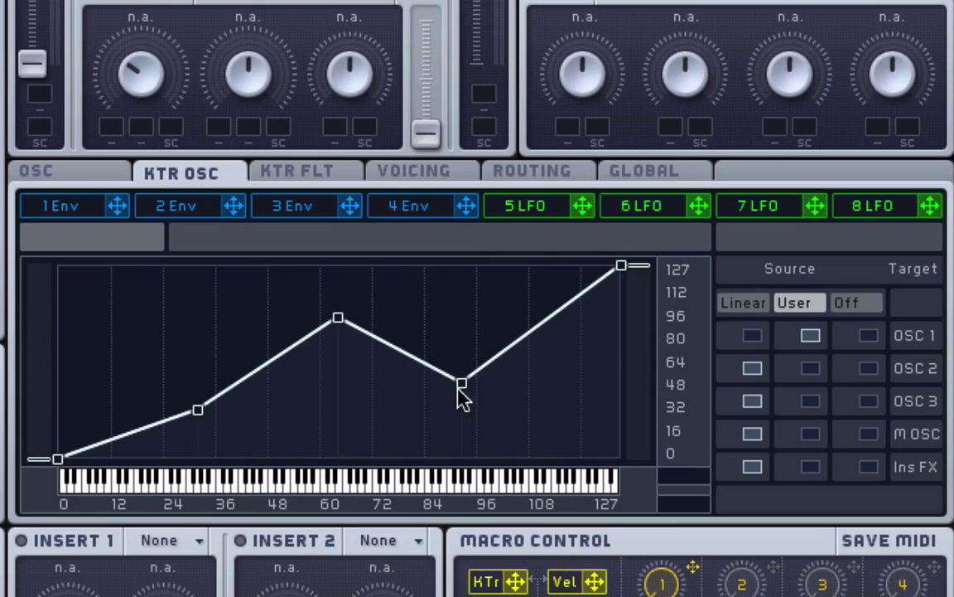
pyautogui.moveTo(461, 383); pyautogui.dragTo(392, 295)
pyautogui.moveTo(198, 410); pyautogui.dragTo(198, 400)
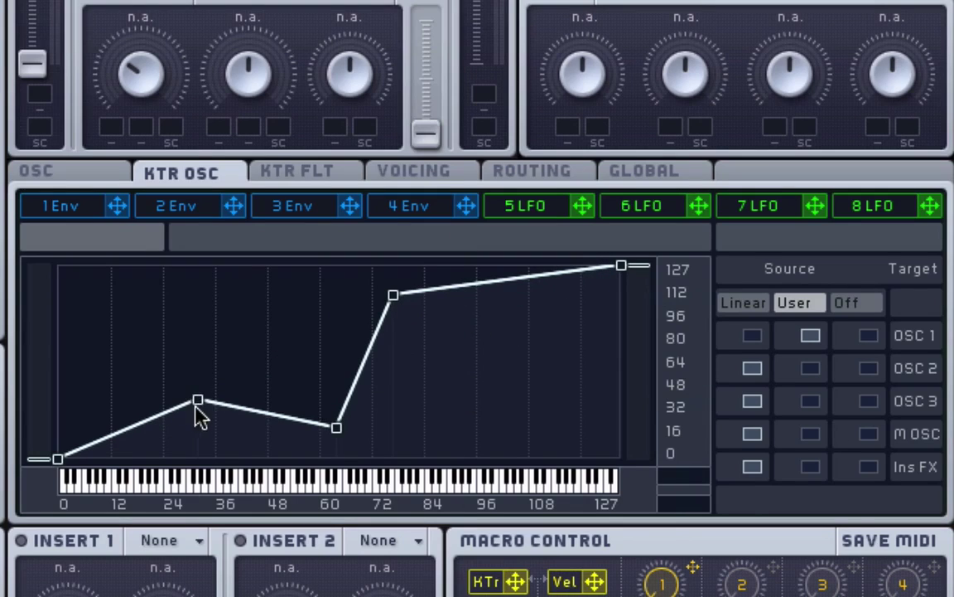
# - Reset the User curve to its default diagonal, again after flattening it to level 0, and return OSC 1 to Linear
pyautogui.click(35, 458)
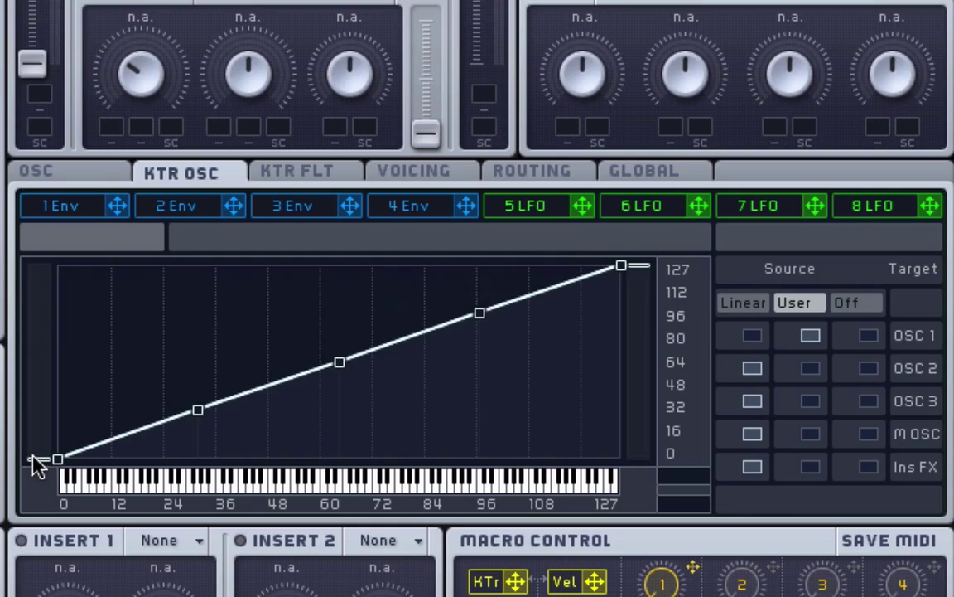
pyautogui.click(56, 460)
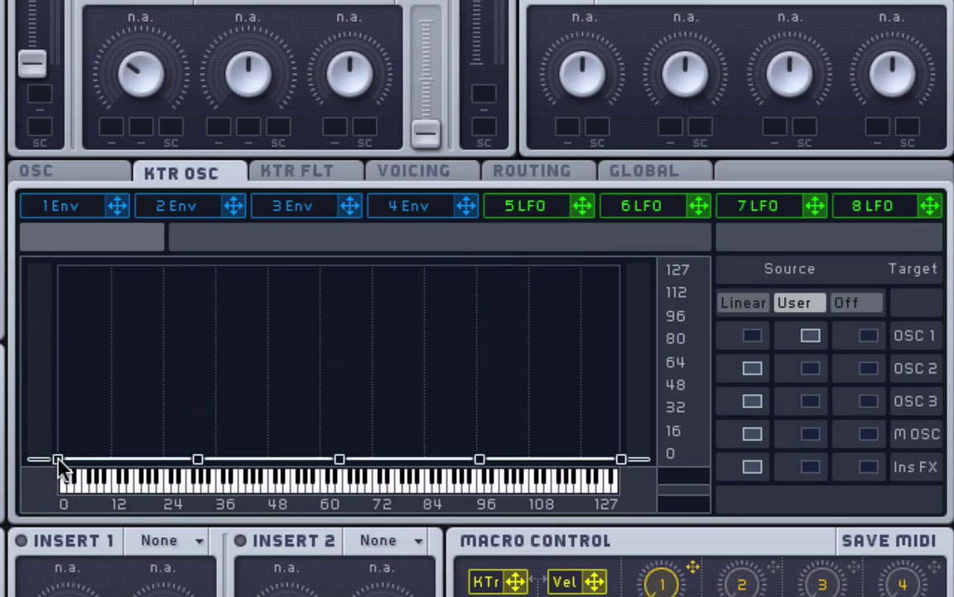
pyautogui.click(42, 458)
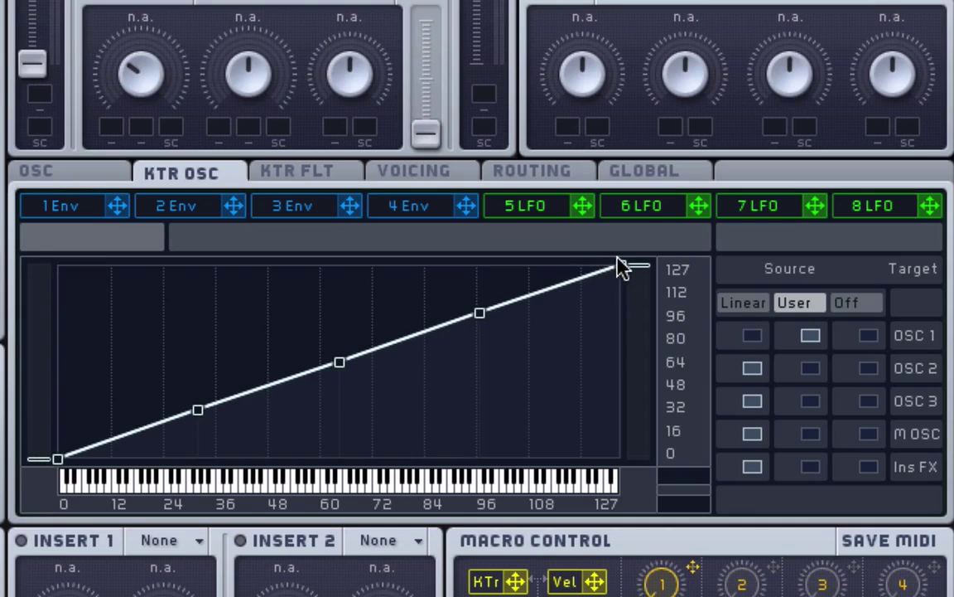
pyautogui.click(748, 335)
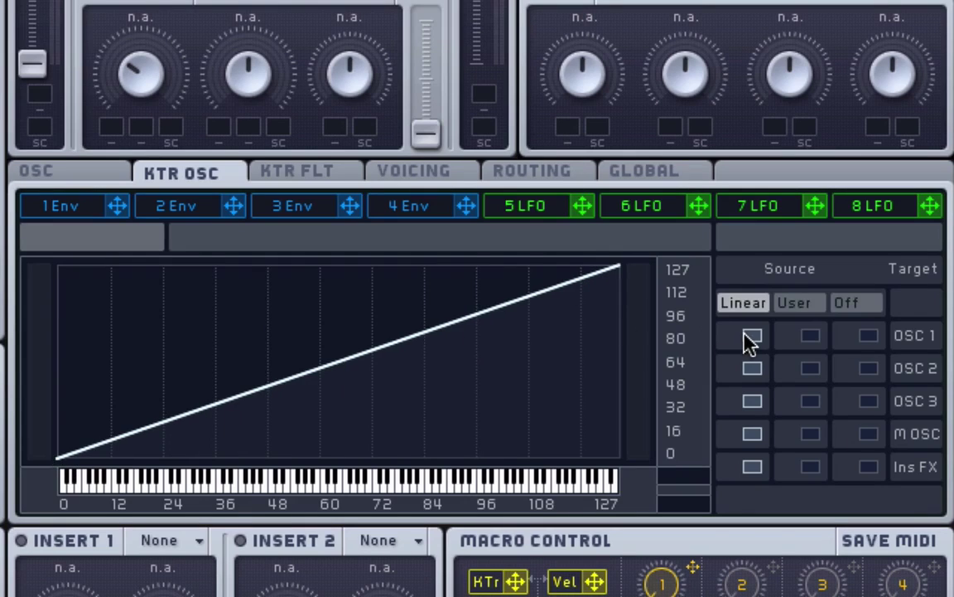